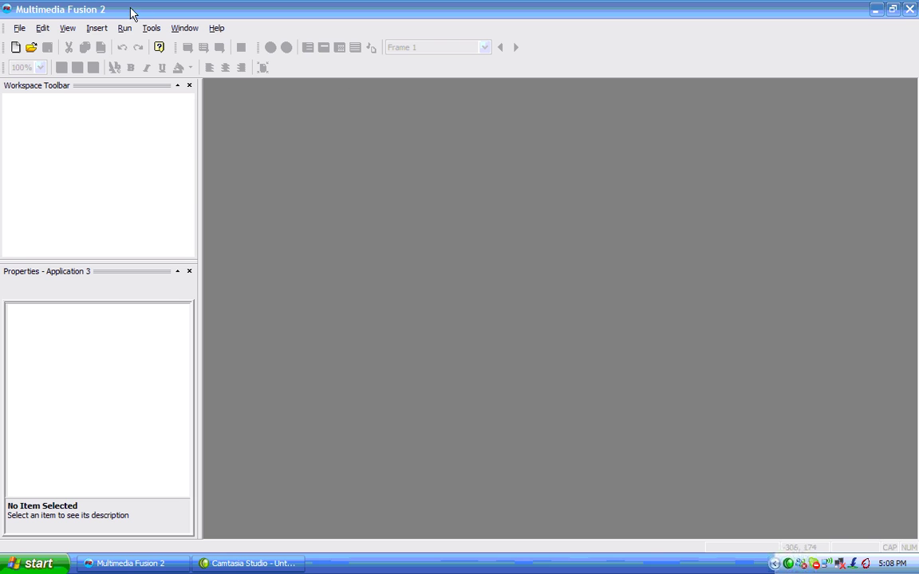
- Create a new application and open its Frame 1 for editing
{"action": "left_click", "coordinate": [15, 48]}
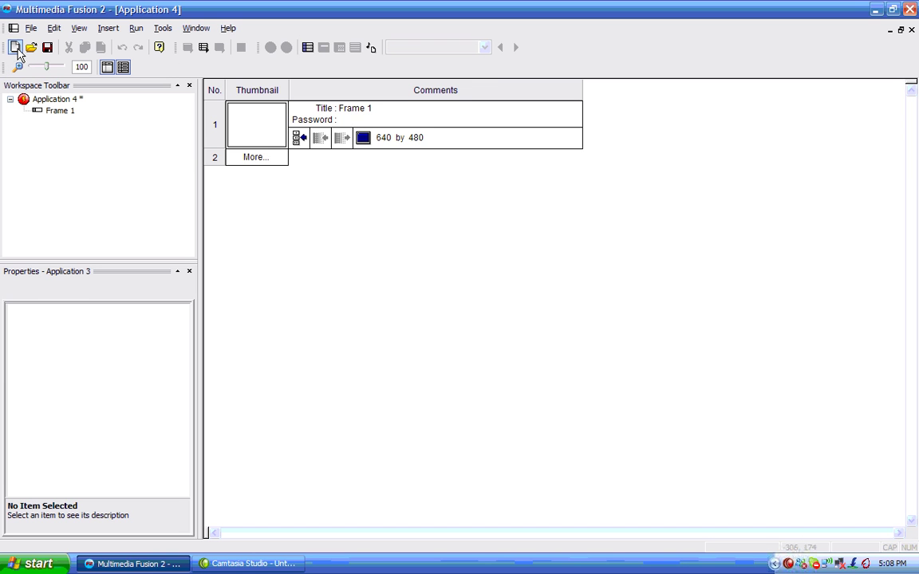
{"action": "double_click", "coordinate": [44, 114]}
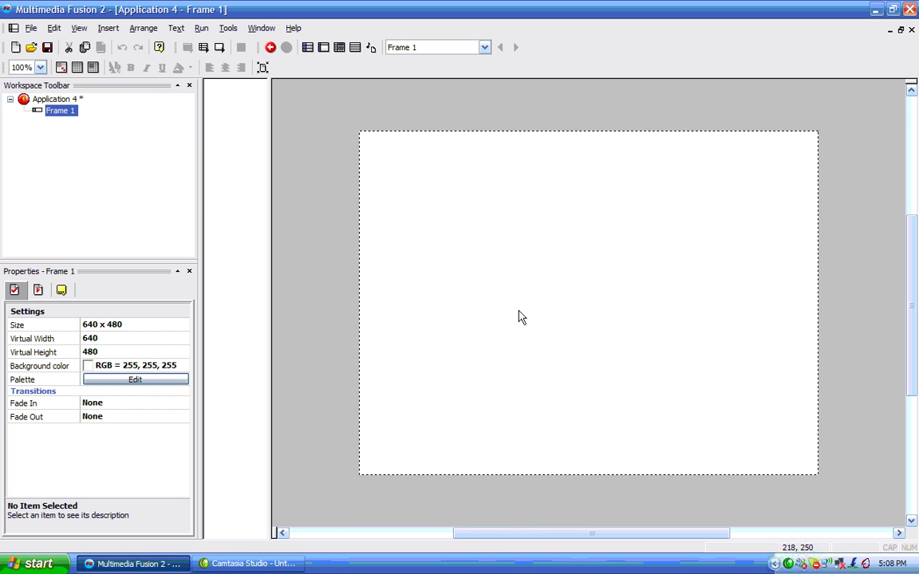
- Try a gold background colour on the frame and set it back to white
{"action": "left_click", "coordinate": [91, 367]}
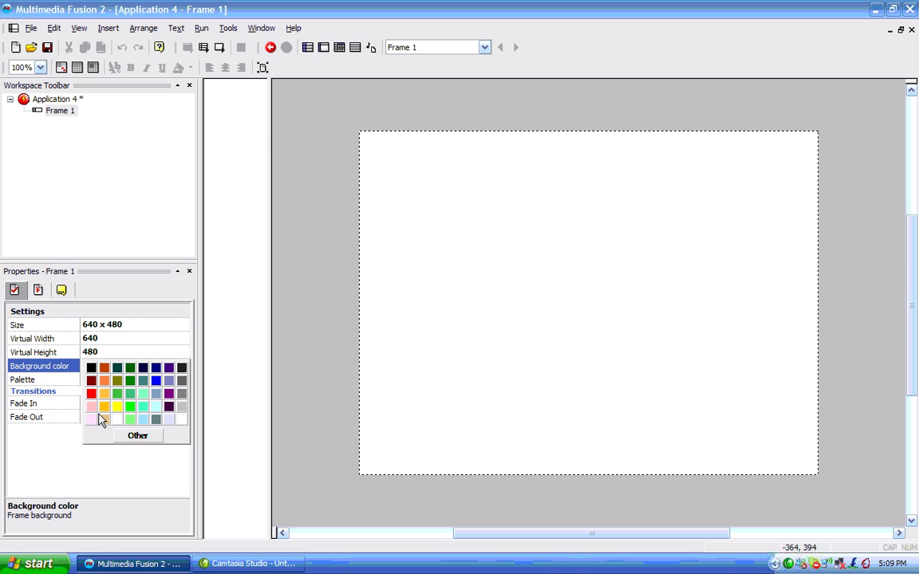
{"action": "left_click", "coordinate": [104, 407]}
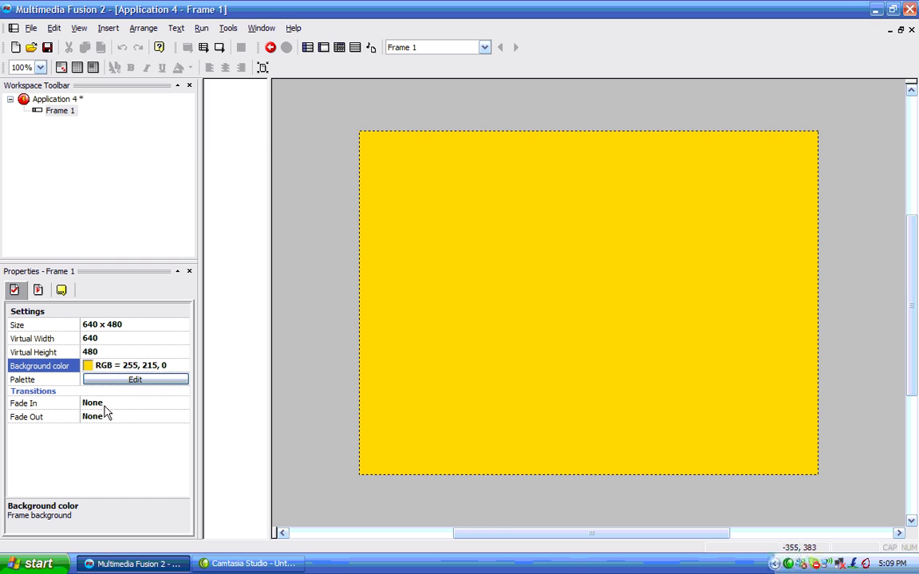
{"action": "left_click", "coordinate": [88, 366]}
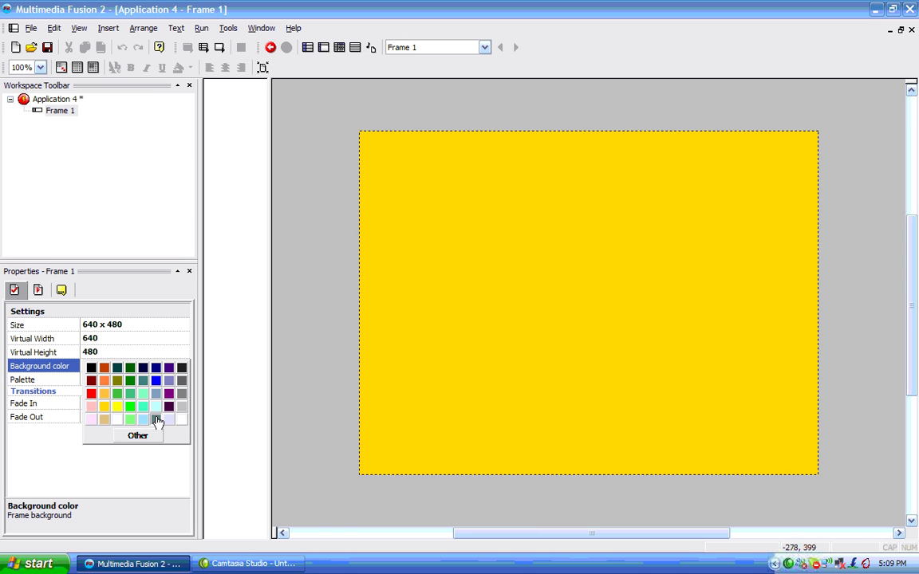
{"action": "left_click", "coordinate": [182, 419]}
- Insert a Quick Backdrop object from the Background category into the upper-left area of the frame
{"action": "right_click", "coordinate": [434, 183]}
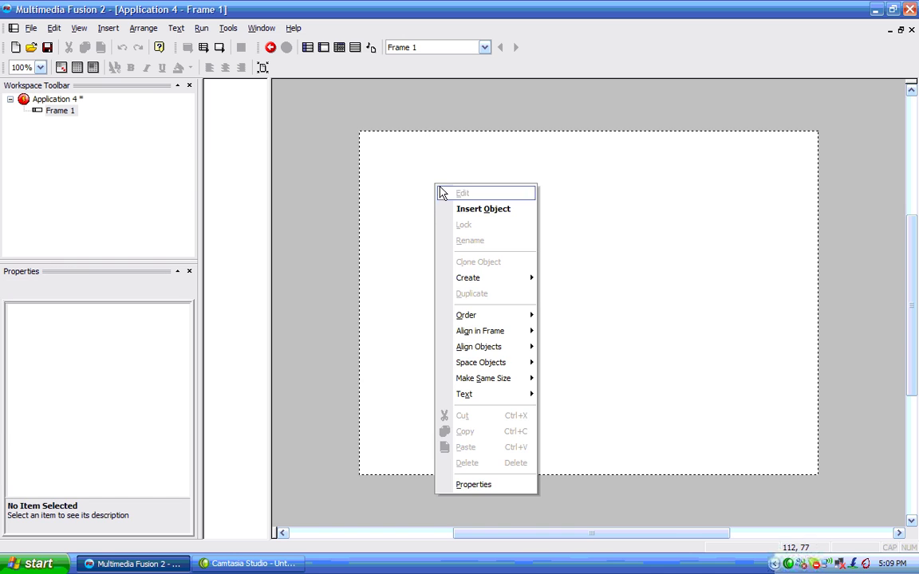
{"action": "left_click", "coordinate": [474, 210]}
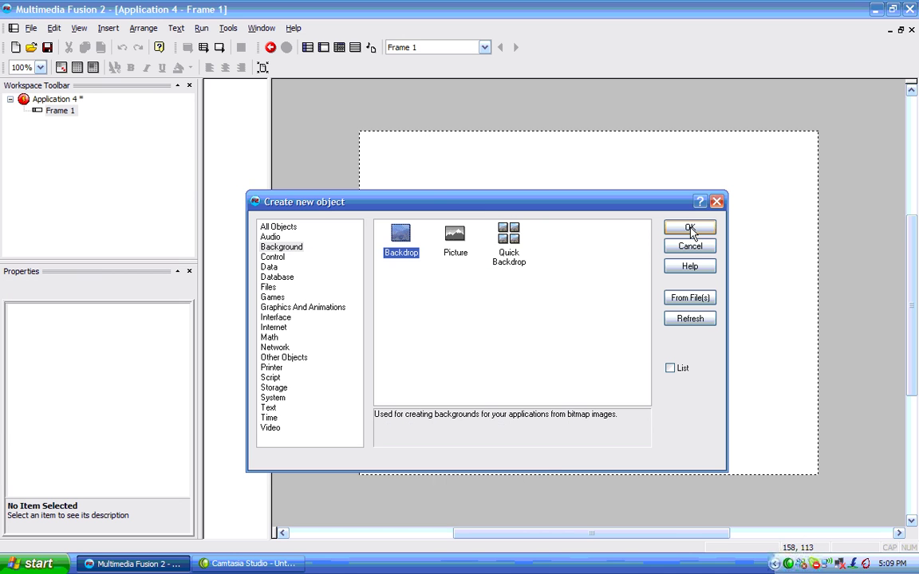
{"action": "left_click", "coordinate": [509, 238]}
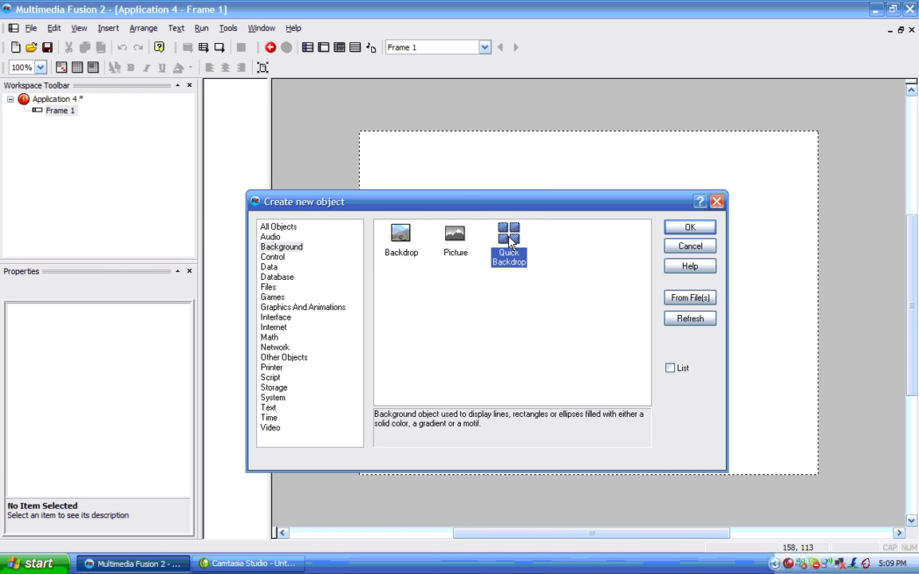
{"action": "left_click", "coordinate": [691, 229]}
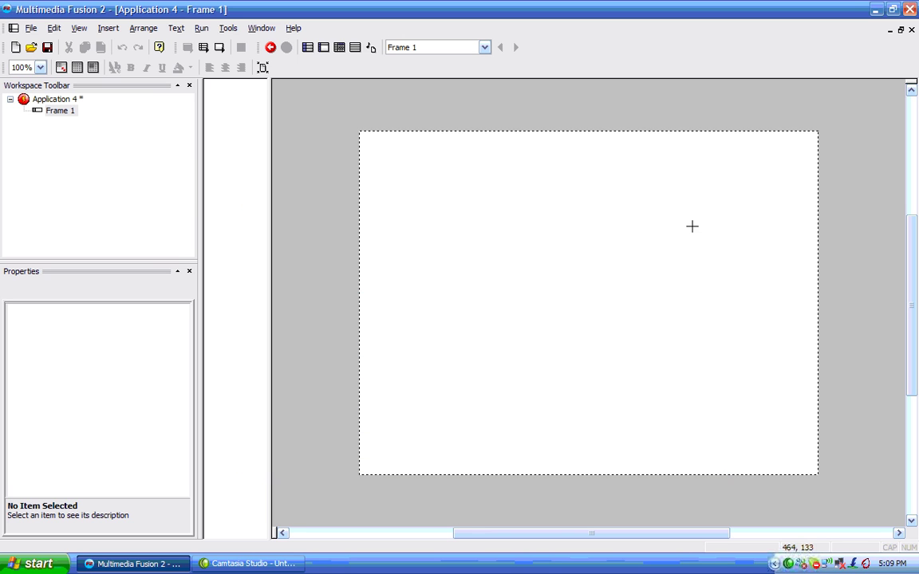
{"action": "left_click", "coordinate": [370, 142]}
{"action": "left_click_drag", "start_coordinate": [384, 165], "coordinate": [448, 206]}
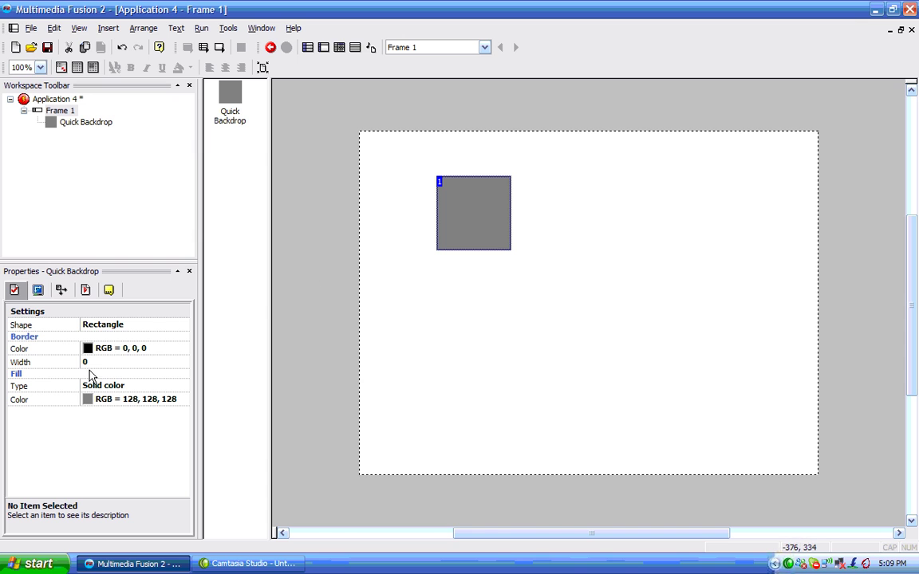
- Give the backdrop a gradient fill from red (RGB 255, 0, 0) to orange (RGB 255, 104, 32)
{"action": "left_click", "coordinate": [169, 389]}
{"action": "left_click", "coordinate": [128, 420]}
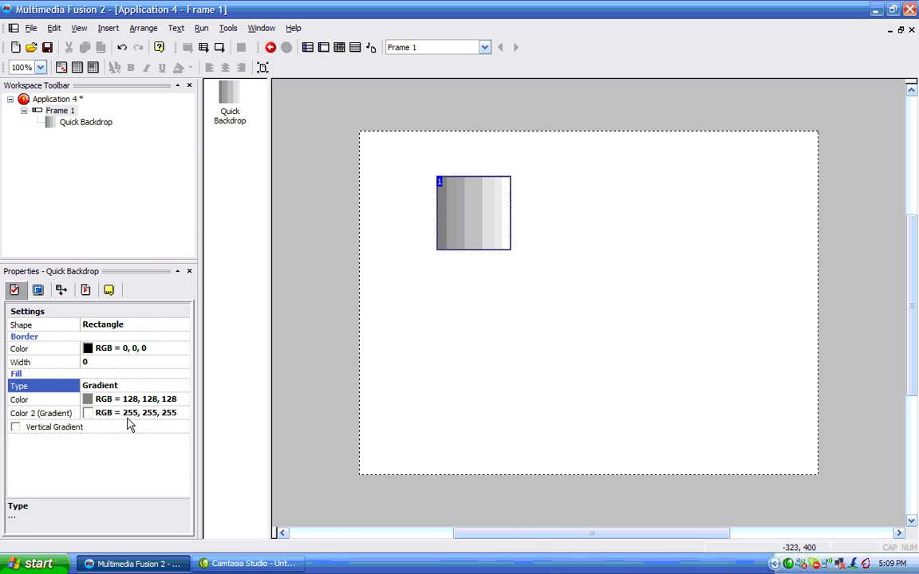
{"action": "left_click", "coordinate": [88, 399]}
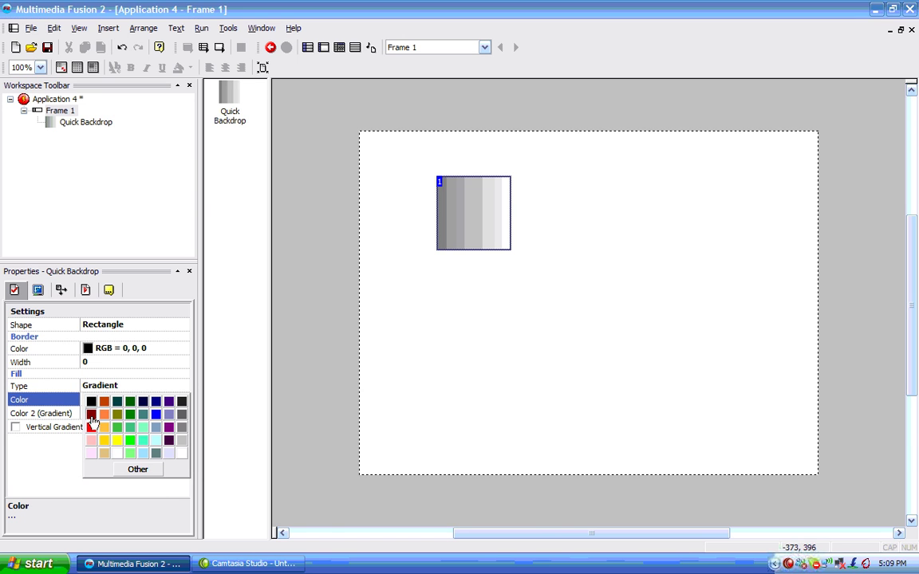
{"action": "left_click", "coordinate": [91, 427]}
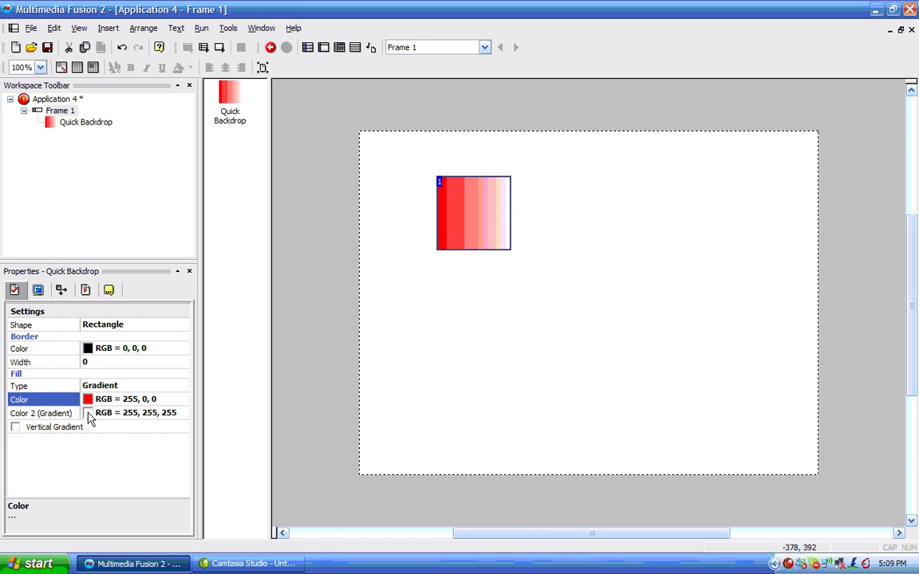
{"action": "left_click", "coordinate": [89, 414]}
{"action": "left_click", "coordinate": [104, 429]}
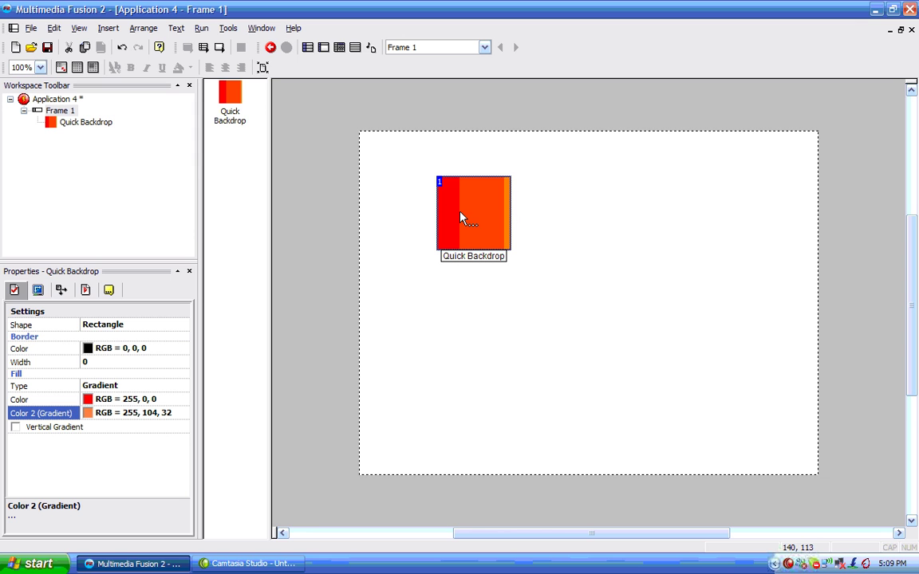
- Move the gradient backdrop to the frame's upper-left corner and enlarge it to cover the whole frame
{"action": "left_click_drag", "start_coordinate": [460, 217], "coordinate": [379, 169]}
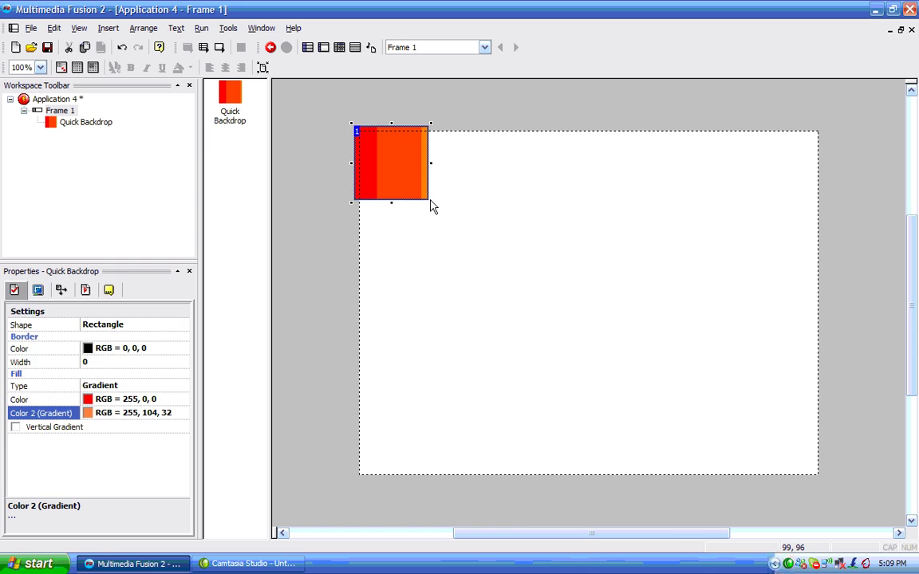
{"action": "left_click", "coordinate": [431, 207]}
{"action": "left_click", "coordinate": [410, 185]}
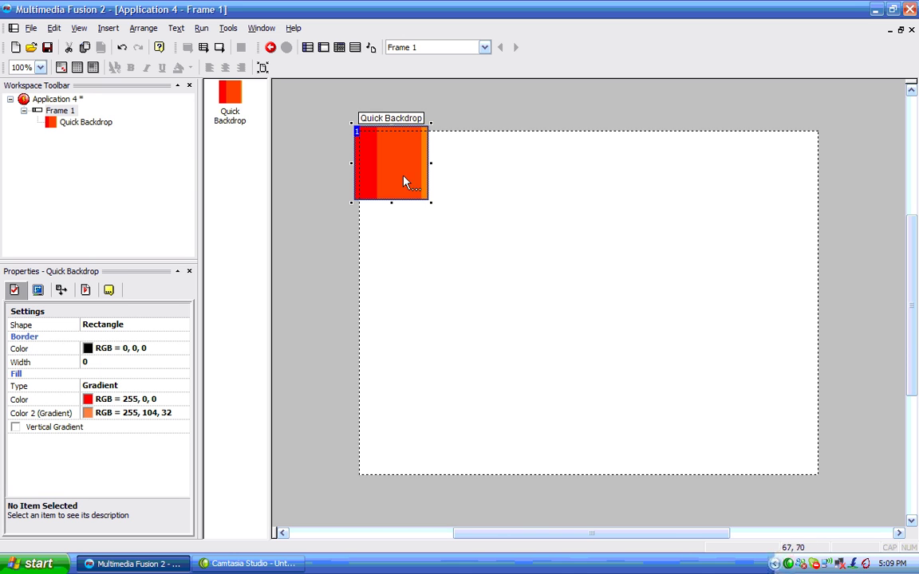
{"action": "left_click_drag", "start_coordinate": [431, 203], "coordinate": [708, 380]}
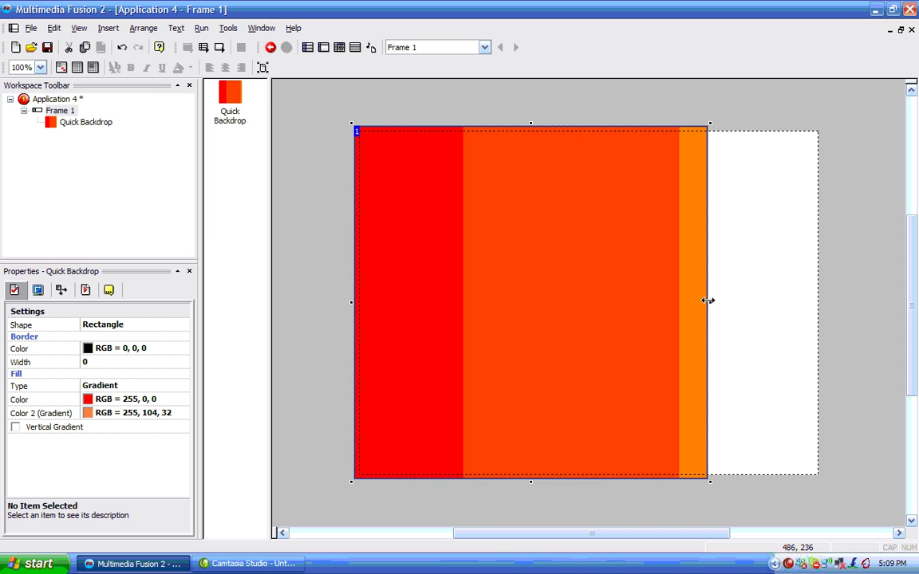
{"action": "left_click_drag", "start_coordinate": [708, 300], "coordinate": [826, 305]}
{"action": "left_click", "coordinate": [864, 246]}
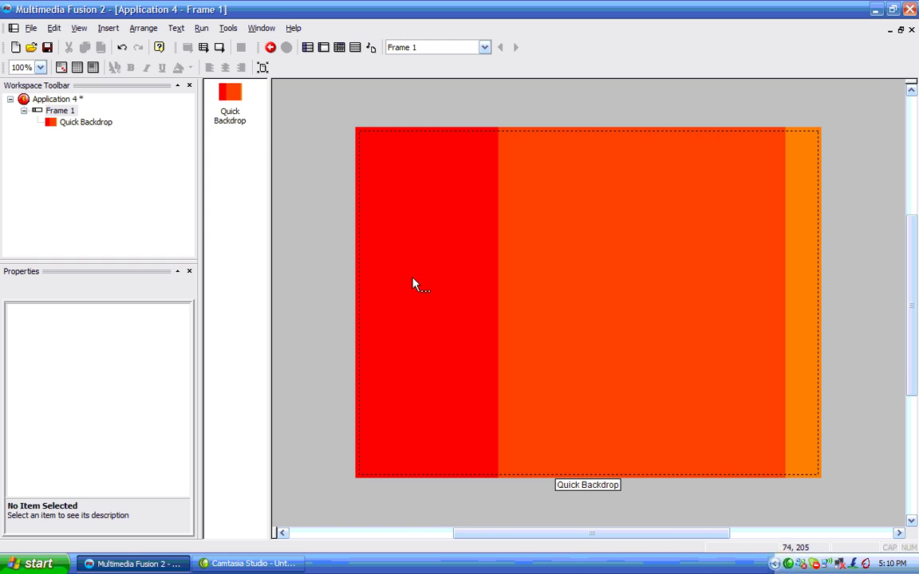
- Insert a second Quick Backdrop and place it in the frame's upper-right corner
{"action": "left_click", "coordinate": [595, 222]}
{"action": "right_click", "coordinate": [595, 222]}
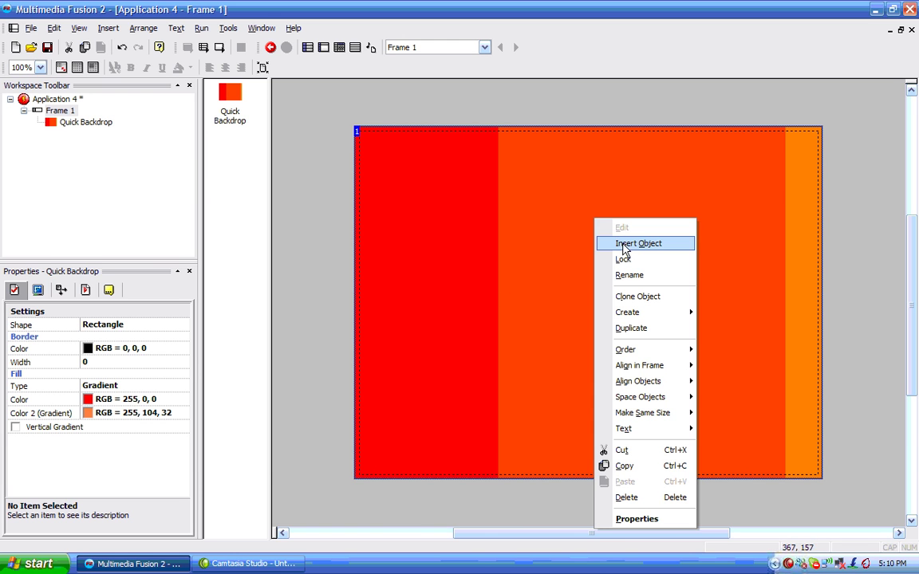
{"action": "left_click", "coordinate": [624, 245]}
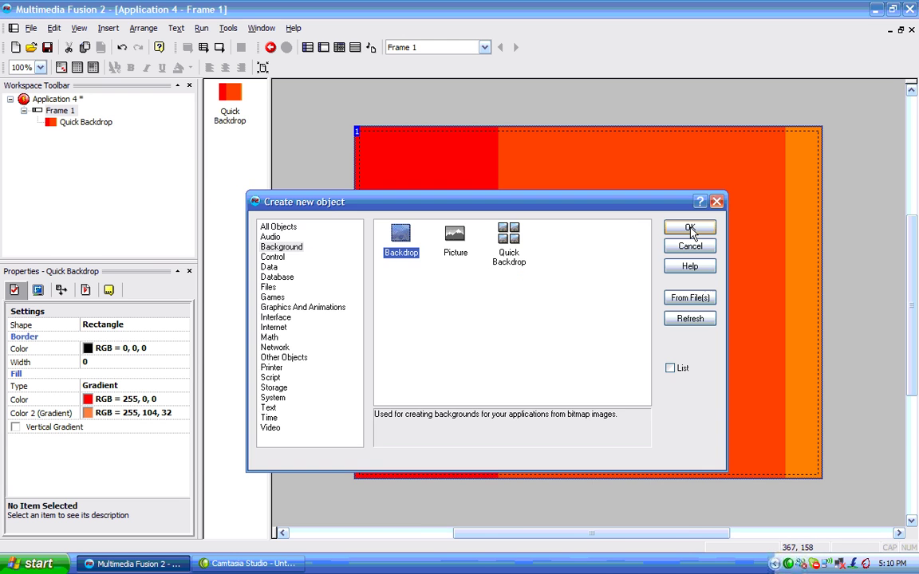
{"action": "double_click", "coordinate": [510, 236]}
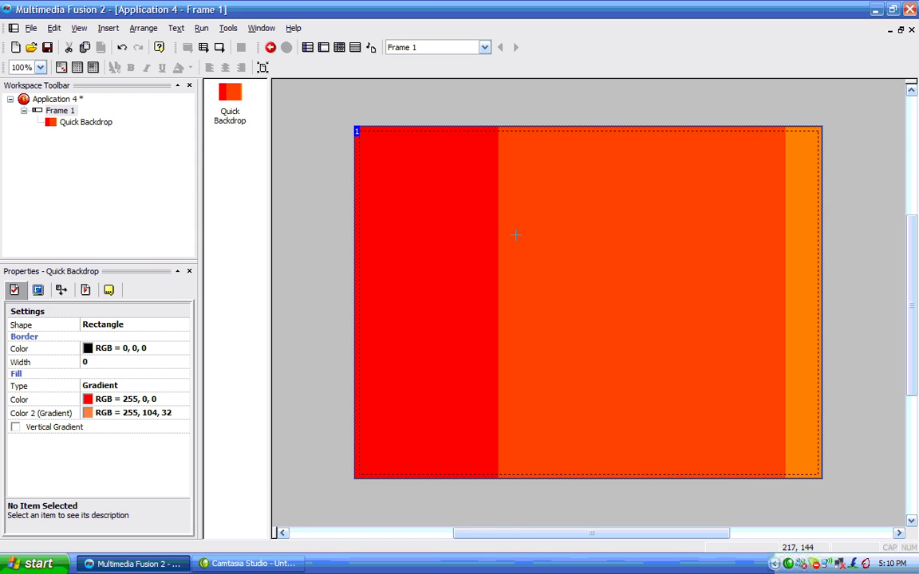
{"action": "left_click", "coordinate": [512, 213]}
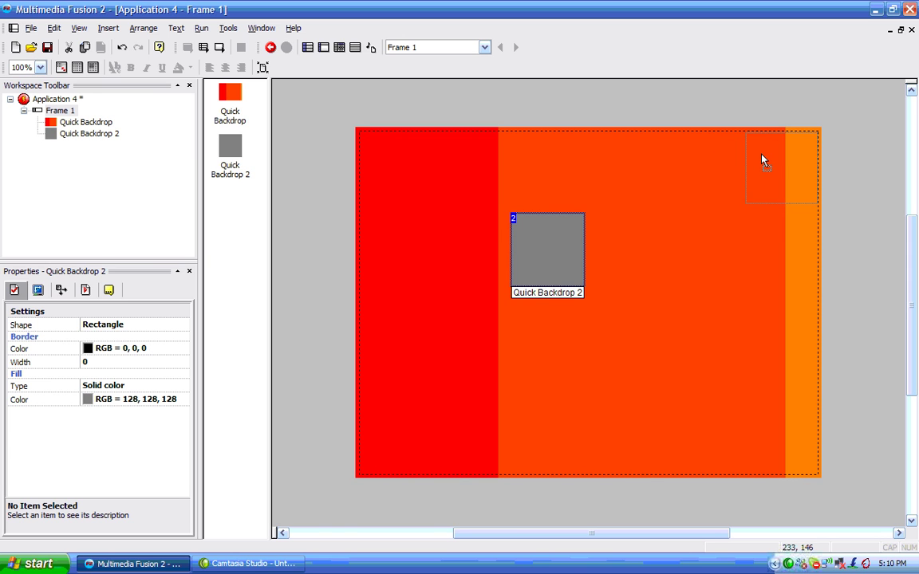
{"action": "left_click_drag", "start_coordinate": [762, 156], "coordinate": [763, 156]}
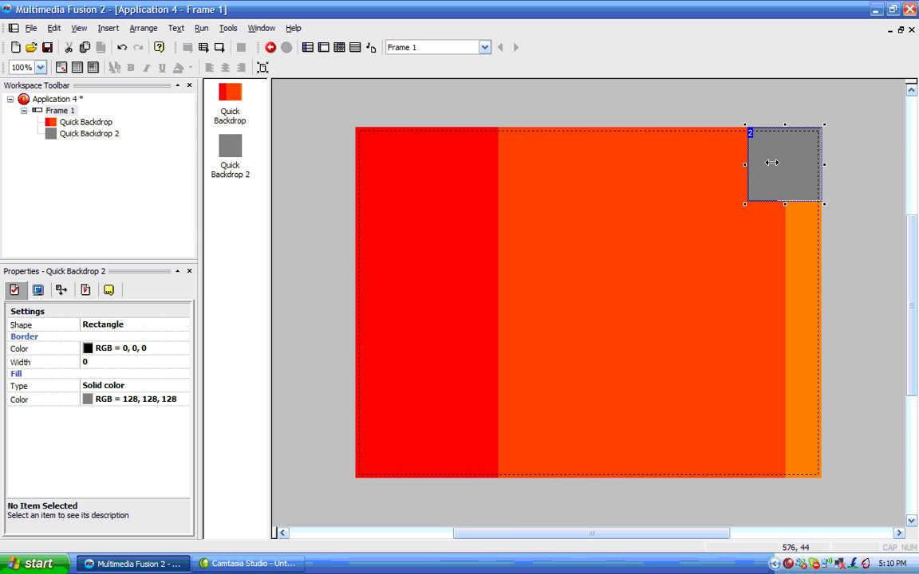
- Reshape the second backdrop into a narrow full-height strip along the frame's right edge and fill it dark red (RGB 139, 0, 0)
{"action": "left_click_drag", "start_coordinate": [796, 160], "coordinate": [802, 479]}
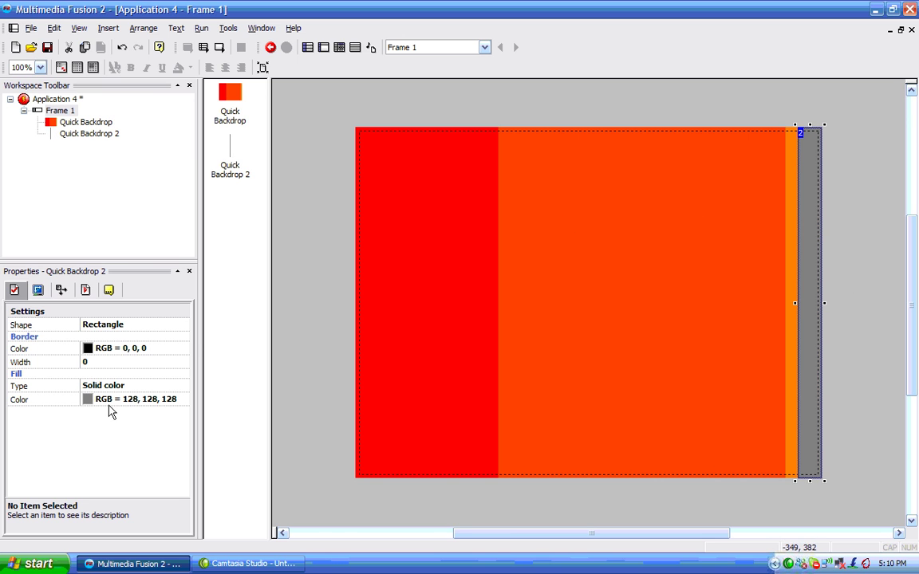
{"action": "left_click", "coordinate": [96, 400]}
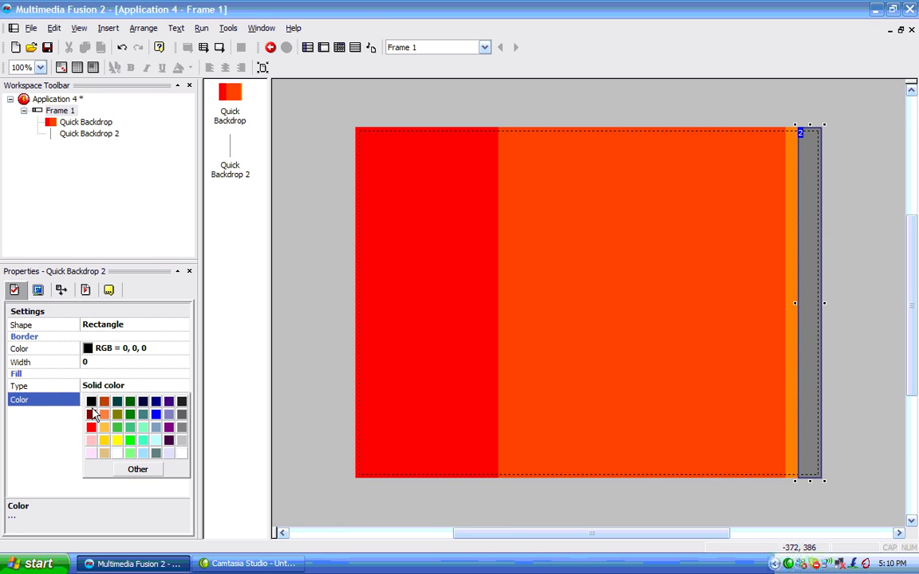
{"action": "left_click", "coordinate": [61, 424]}
{"action": "left_click", "coordinate": [91, 406]}
{"action": "left_click", "coordinate": [91, 415]}
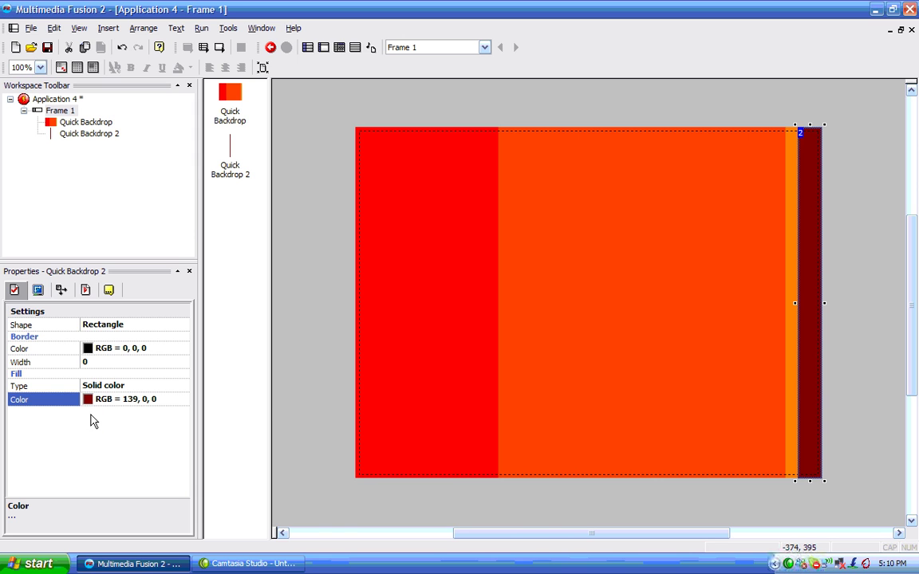
- Test-run the application to preview the frame's backdrops and close the preview window
{"action": "left_click", "coordinate": [872, 265]}
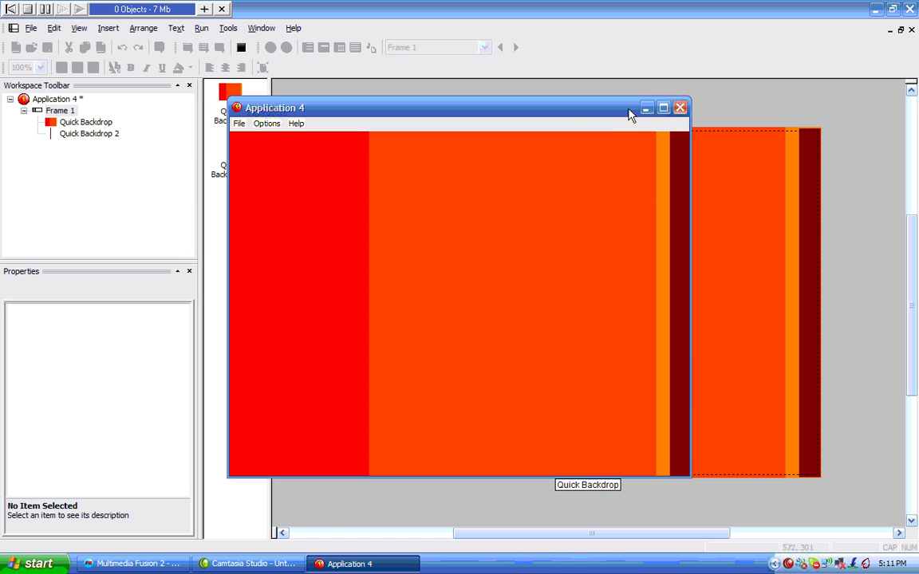
{"action": "left_click", "coordinate": [681, 108]}
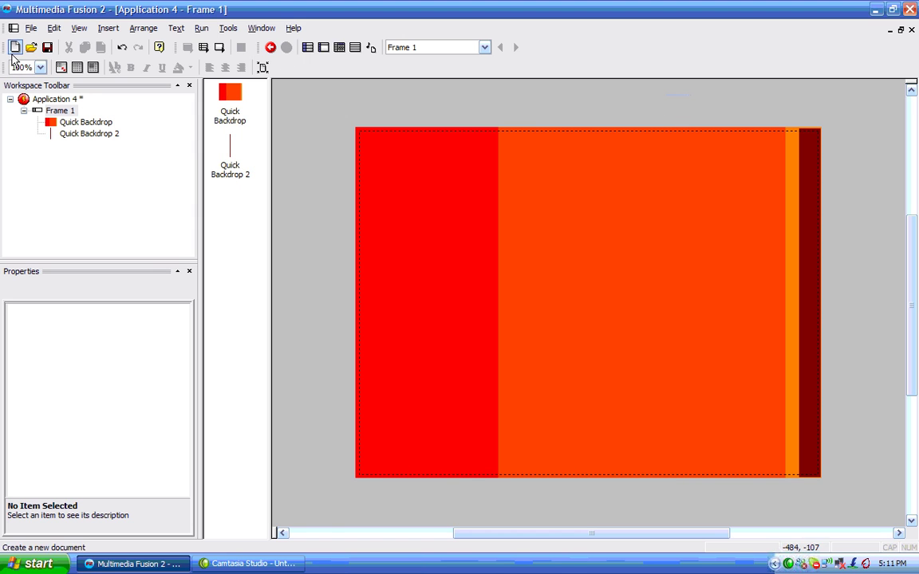
- Start saving the application as an MMF2 file
{"action": "left_click", "coordinate": [30, 27]}
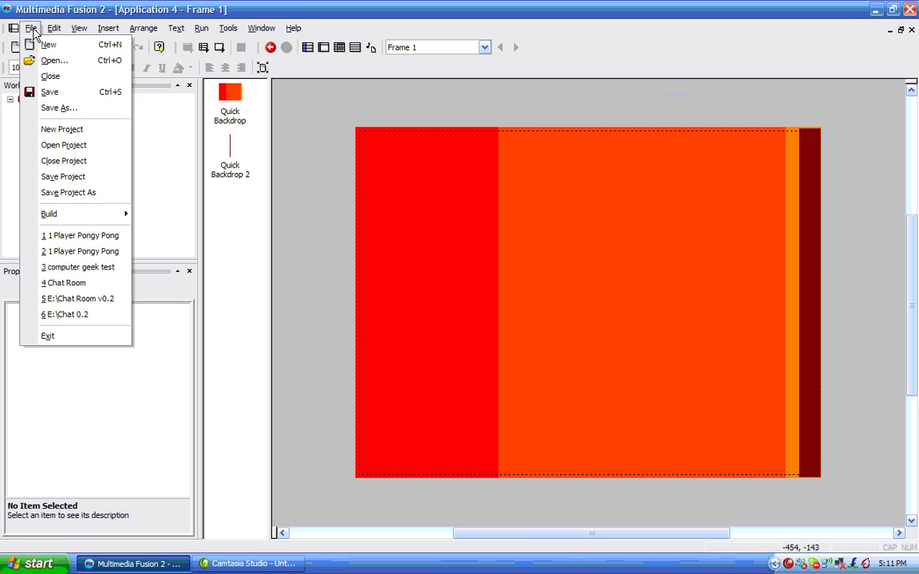
{"action": "left_click", "coordinate": [59, 92]}
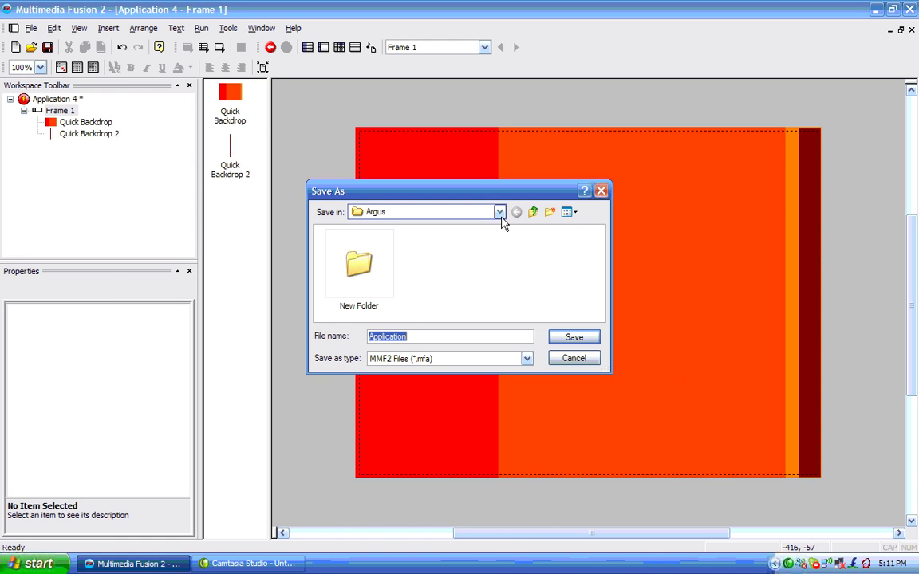